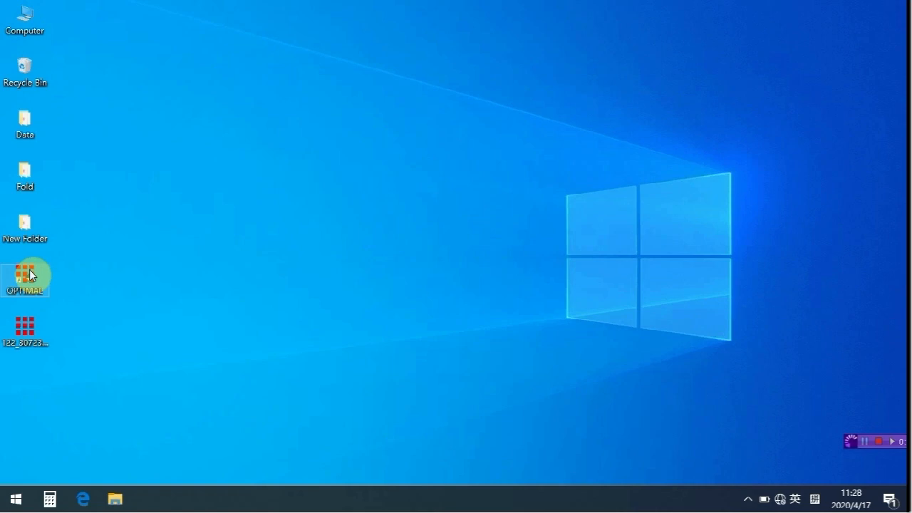
Launch the Optimal qPCR software and create a new experiment with the instrument type set to Q2000.
{"action": "double_click", "coordinate": [29, 270]}
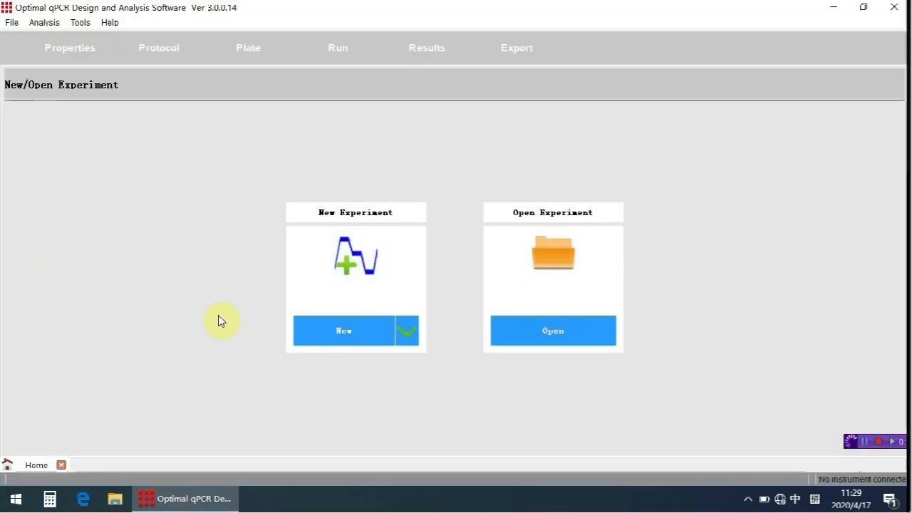
{"action": "left_click", "coordinate": [322, 332]}
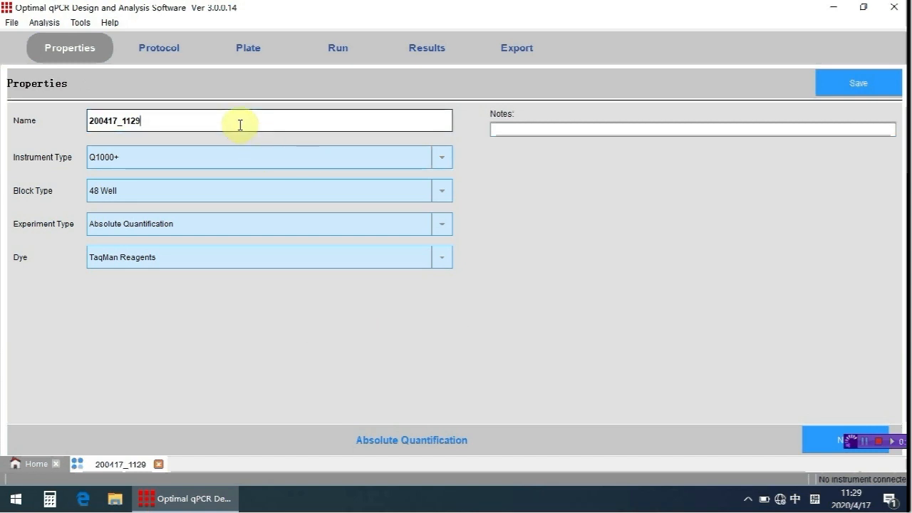
{"action": "left_click", "coordinate": [240, 156]}
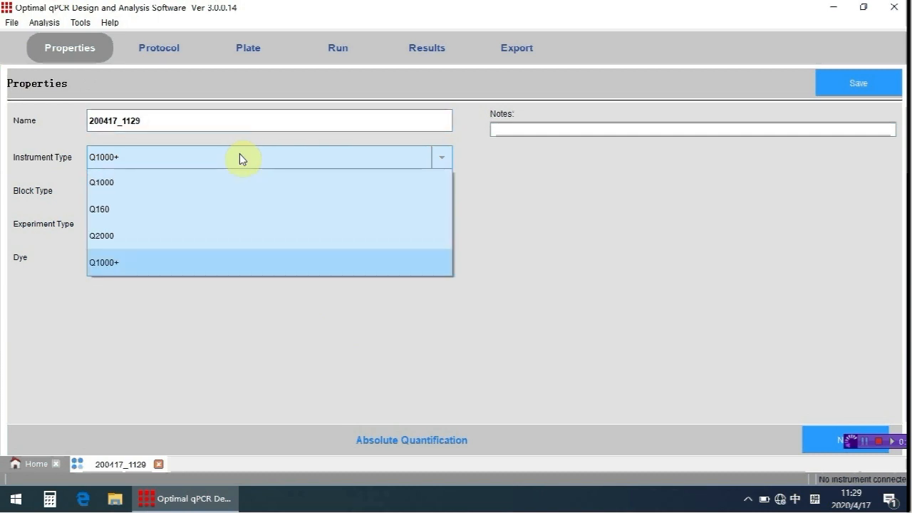
{"action": "left_click", "coordinate": [238, 236]}
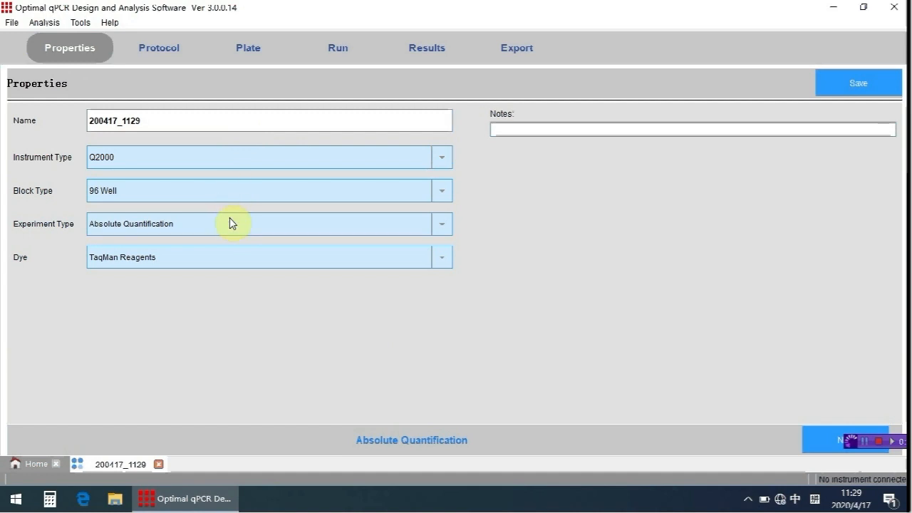
Choose Absolute Quantification as the experiment type and keep TaqMan Reagents as the dye.
{"action": "left_click", "coordinate": [230, 223]}
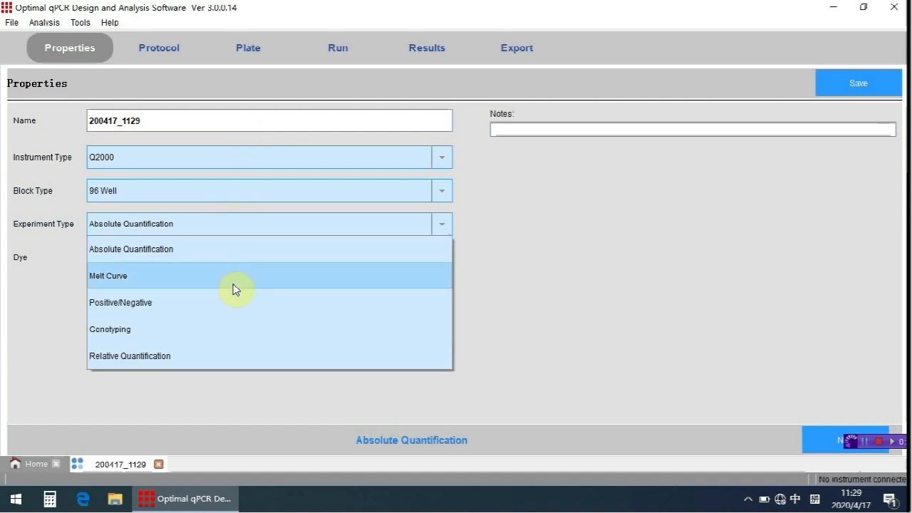
{"action": "left_click", "coordinate": [285, 254]}
{"action": "left_click", "coordinate": [334, 255]}
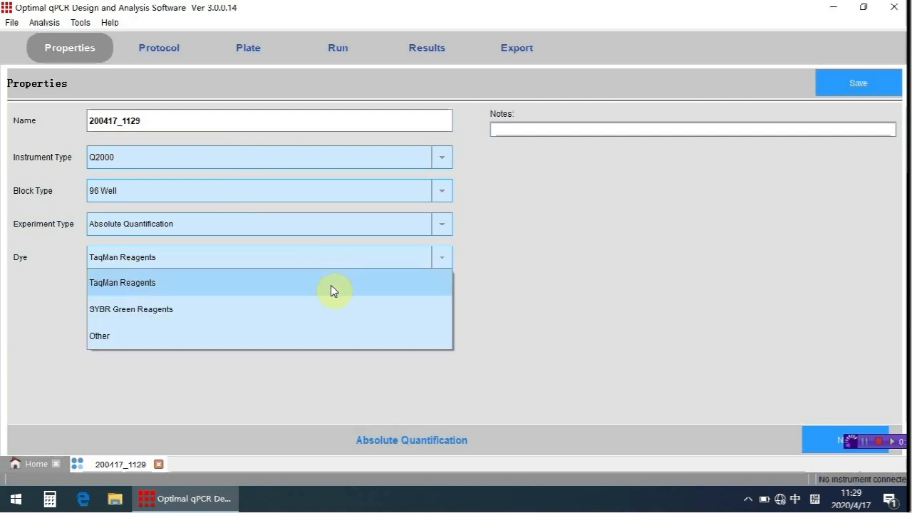
{"action": "left_click", "coordinate": [464, 296]}
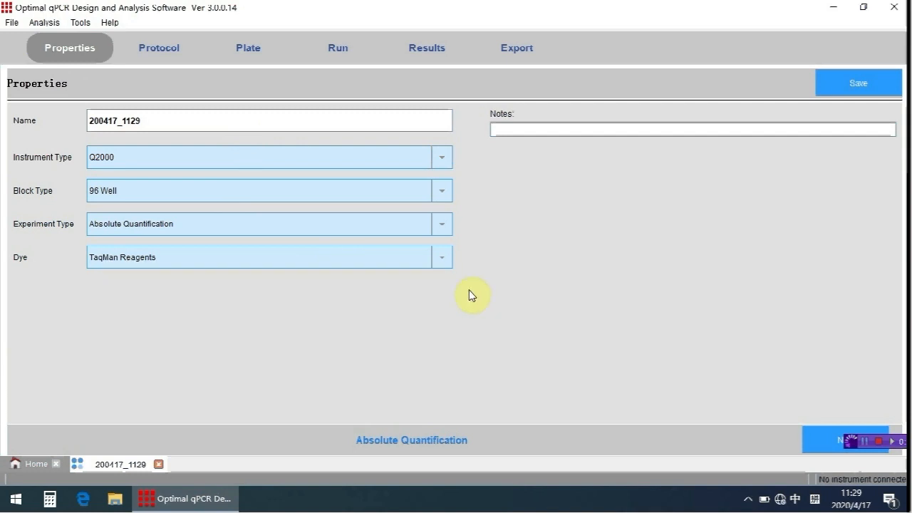
Set the temperature of step 3 in the thermal protocol to 58 °C.
{"action": "left_click", "coordinate": [172, 56]}
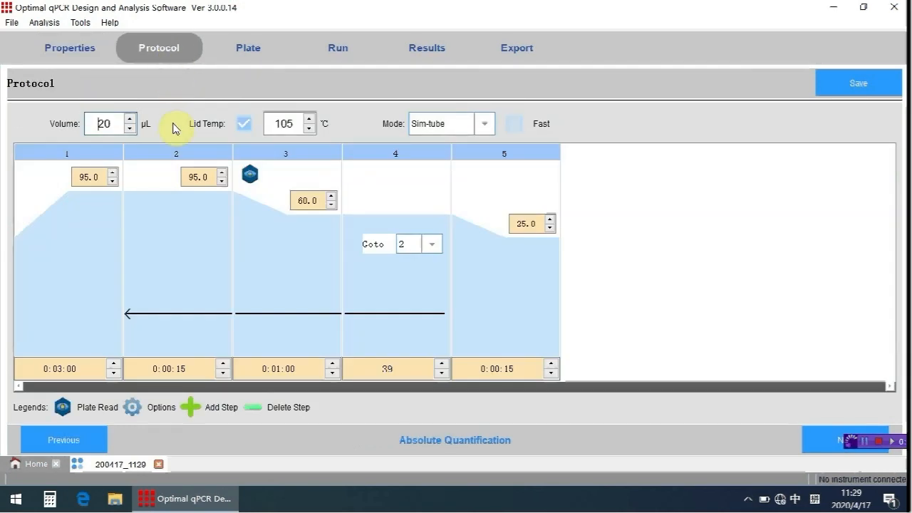
{"action": "mouse_move", "coordinate": [161, 152]}
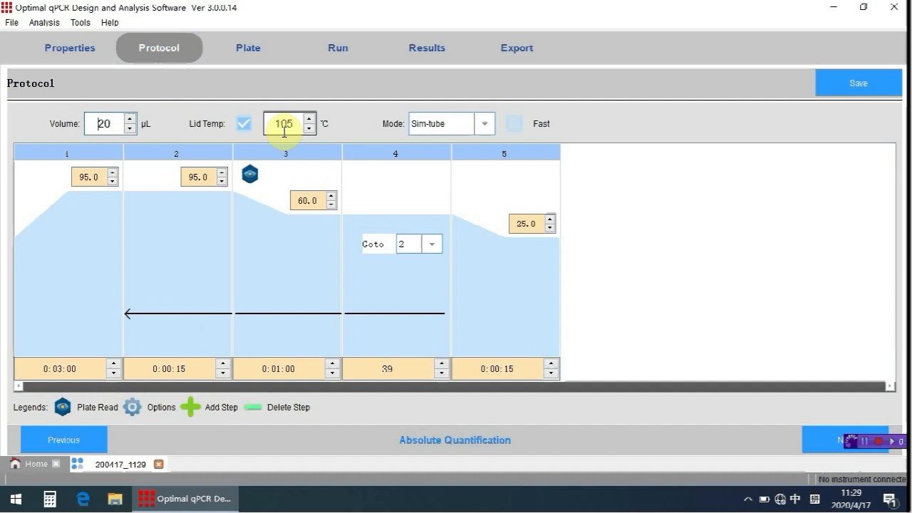
{"action": "mouse_move", "coordinate": [304, 196]}
{"action": "left_click_drag", "start_coordinate": [321, 199], "coordinate": [292, 203]}
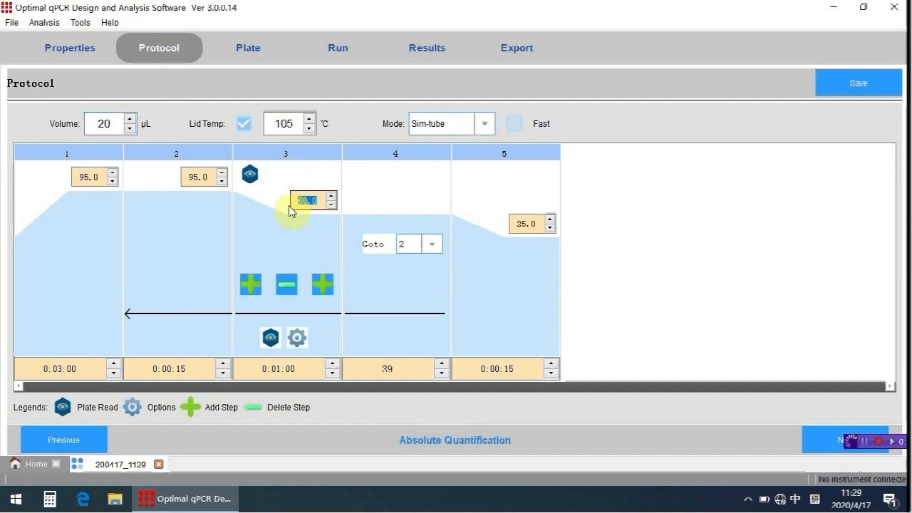
{"action": "type", "text": "58"}
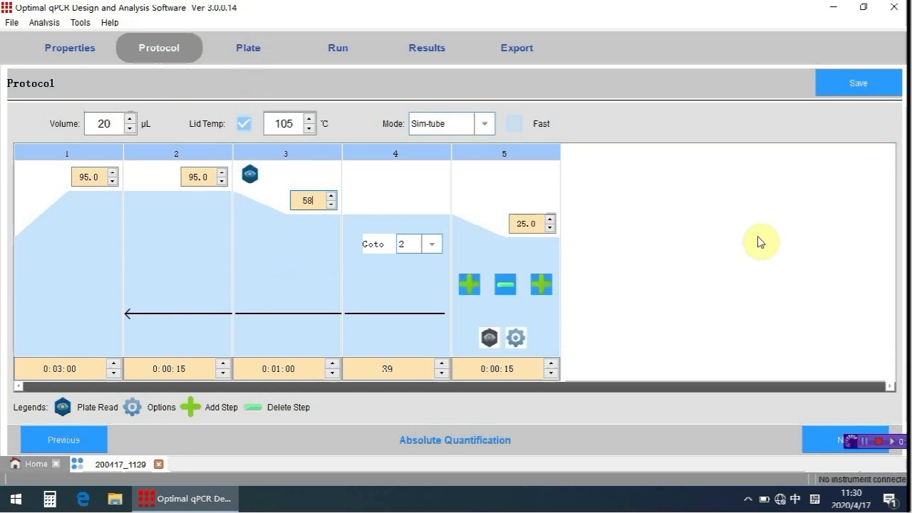
In the plate setup, select the wells of columns 1 and 12 and assign the FAM target to them.
{"action": "left_click", "coordinate": [829, 438]}
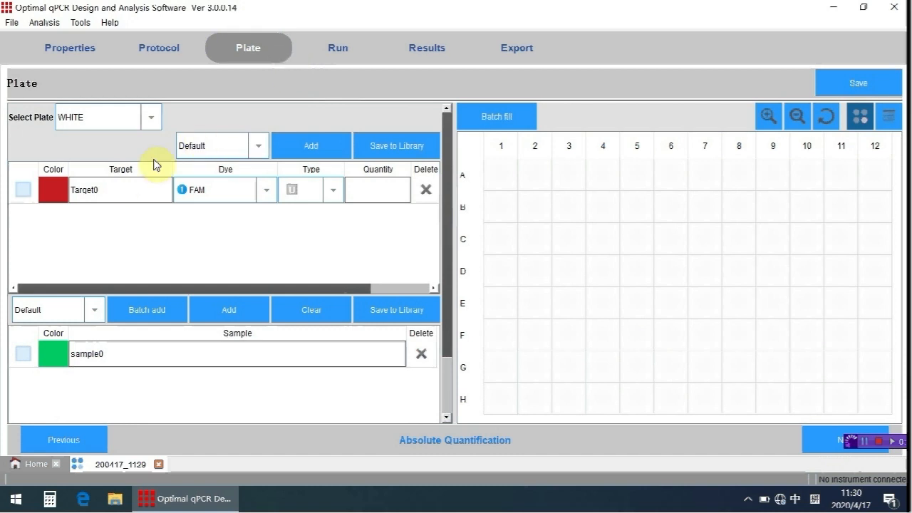
{"action": "left_click_drag", "start_coordinate": [121, 185], "coordinate": [69, 196]}
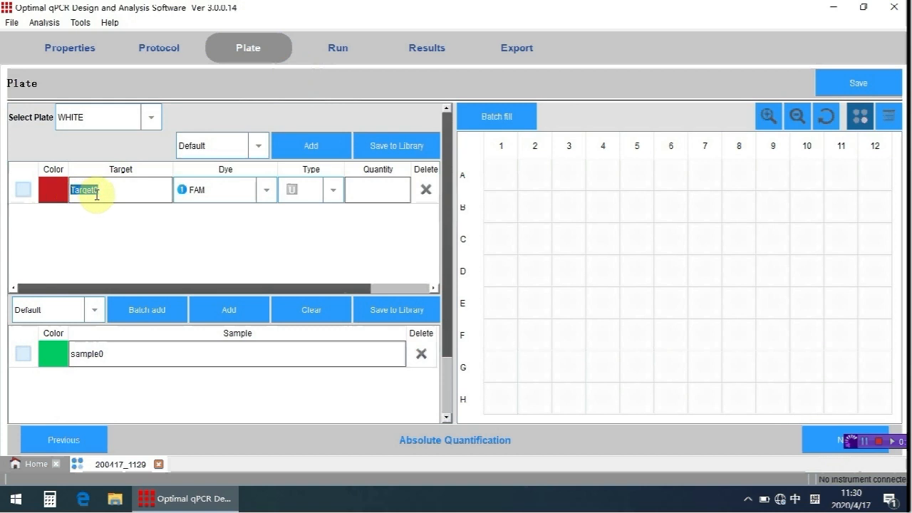
{"action": "left_click_drag", "start_coordinate": [178, 349], "coordinate": [71, 358]}
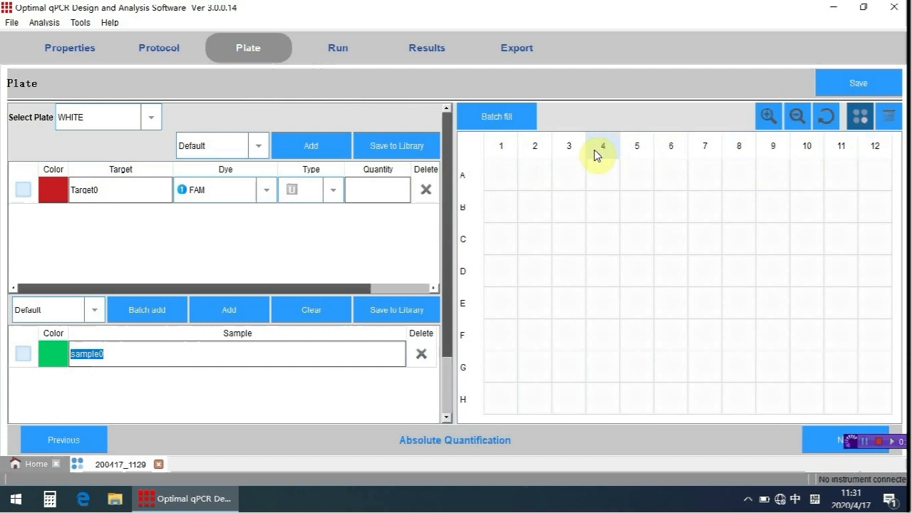
{"action": "left_click", "coordinate": [500, 147]}
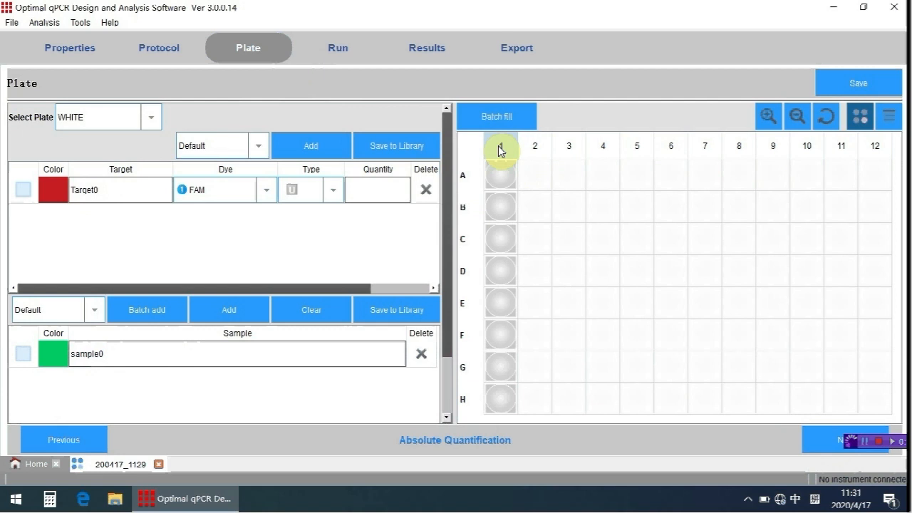
{"action": "left_click", "coordinate": [875, 147], "text": "ctrl"}
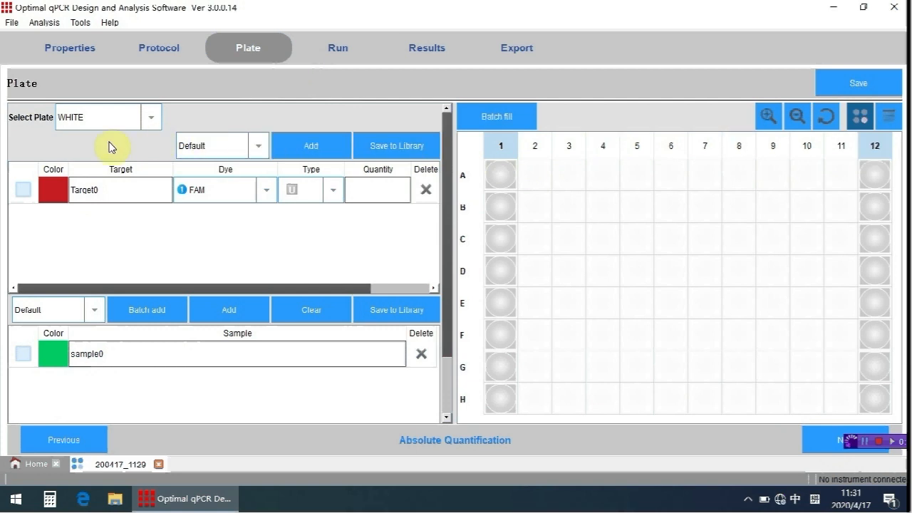
{"action": "left_click", "coordinate": [23, 192]}
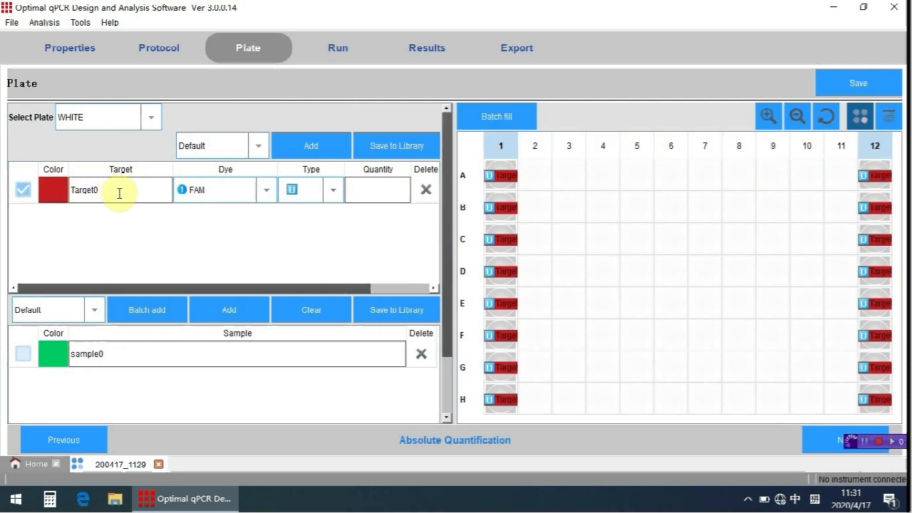
Rename the FAM target as ASFV.
{"action": "left_click_drag", "start_coordinate": [97, 189], "coordinate": [74, 198]}
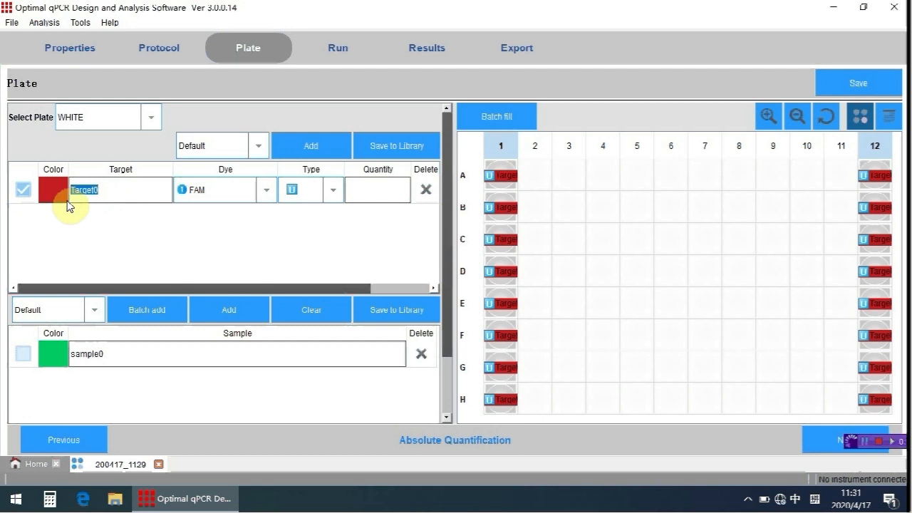
{"action": "type", "text": "ASFV"}
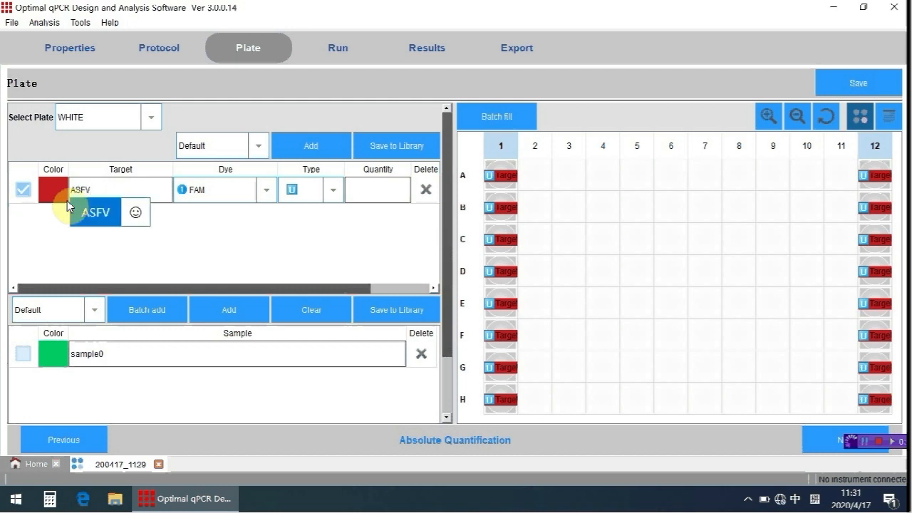
{"action": "key", "text": "Return"}
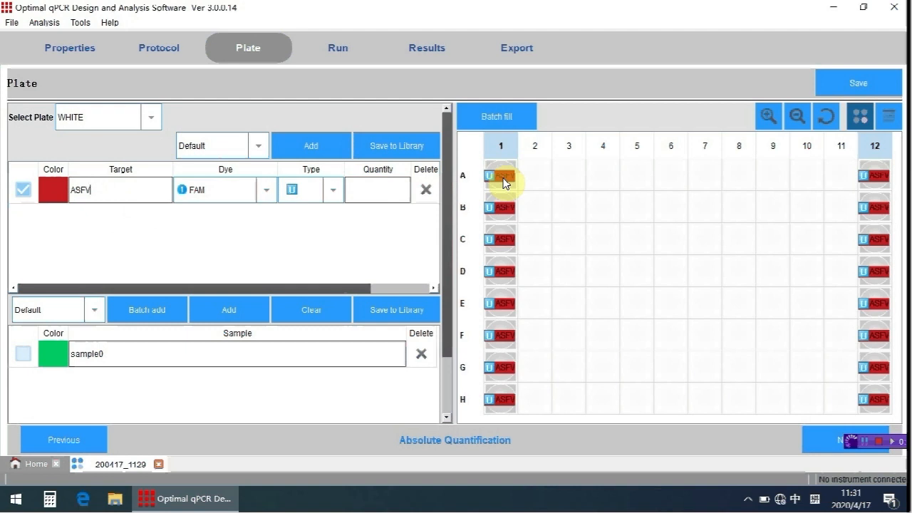
Add a second target with the HEX dye and assign it to the wells of columns 1 and 12.
{"action": "left_click", "coordinate": [325, 147]}
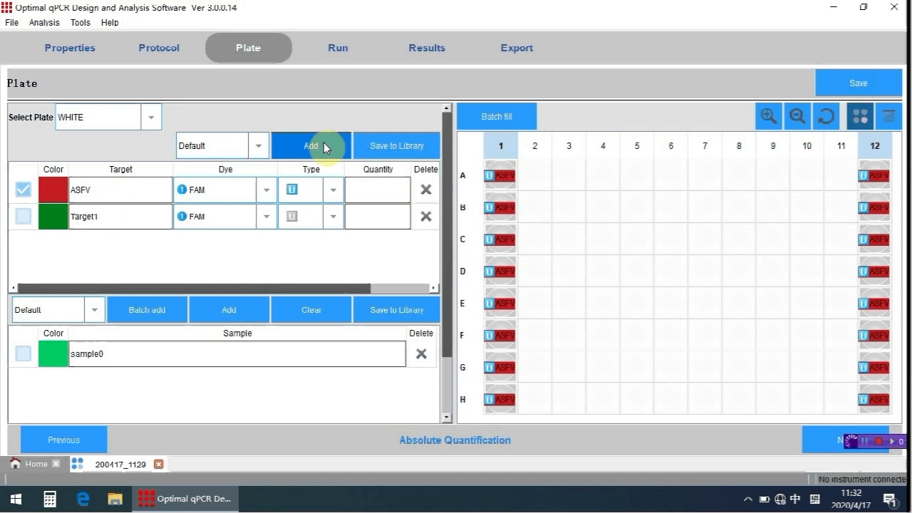
{"action": "left_click", "coordinate": [264, 220]}
{"action": "left_click", "coordinate": [224, 297]}
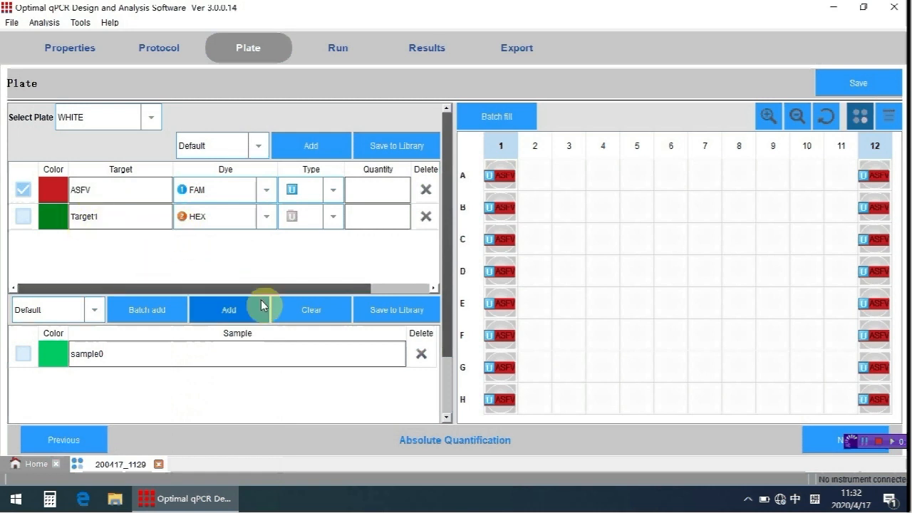
{"action": "left_click", "coordinate": [27, 221]}
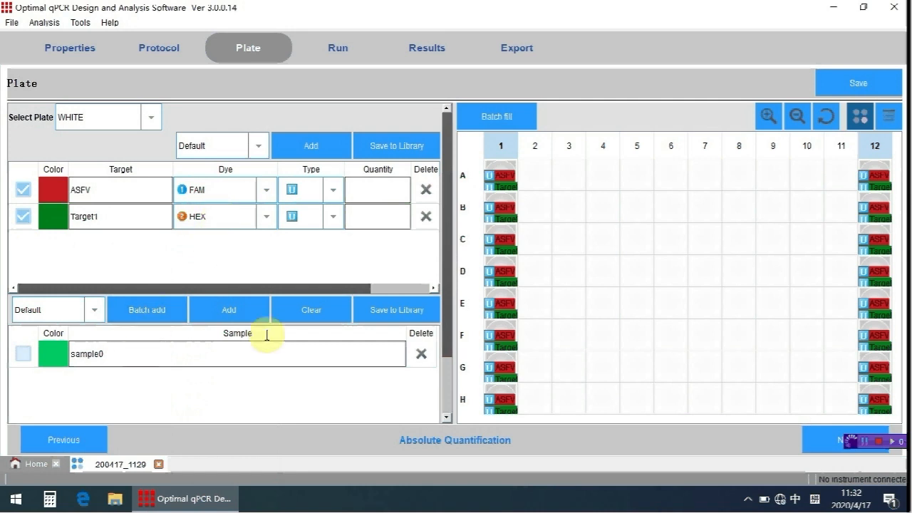
Assign sample0 to well A1 and set its ASFV target type to negative control.
{"action": "left_click", "coordinate": [506, 179]}
{"action": "left_click", "coordinate": [24, 353]}
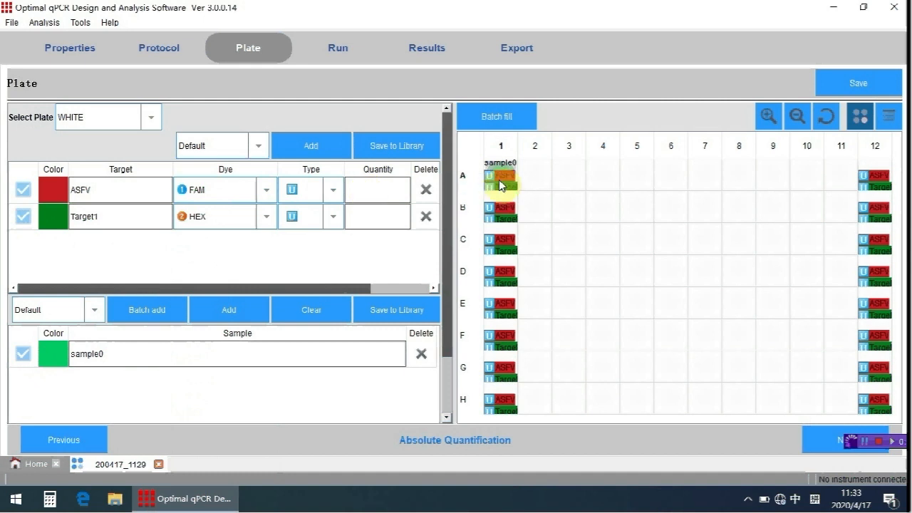
{"action": "left_click", "coordinate": [330, 189]}
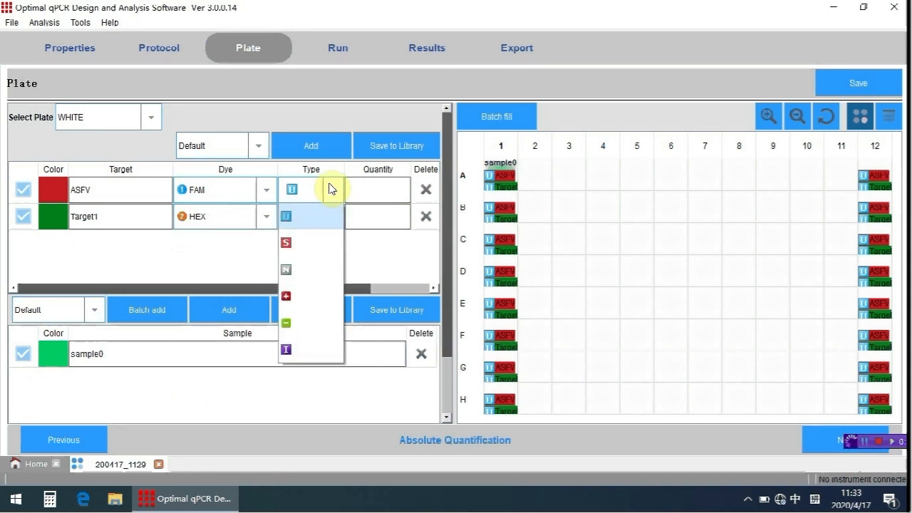
{"action": "left_click", "coordinate": [305, 327]}
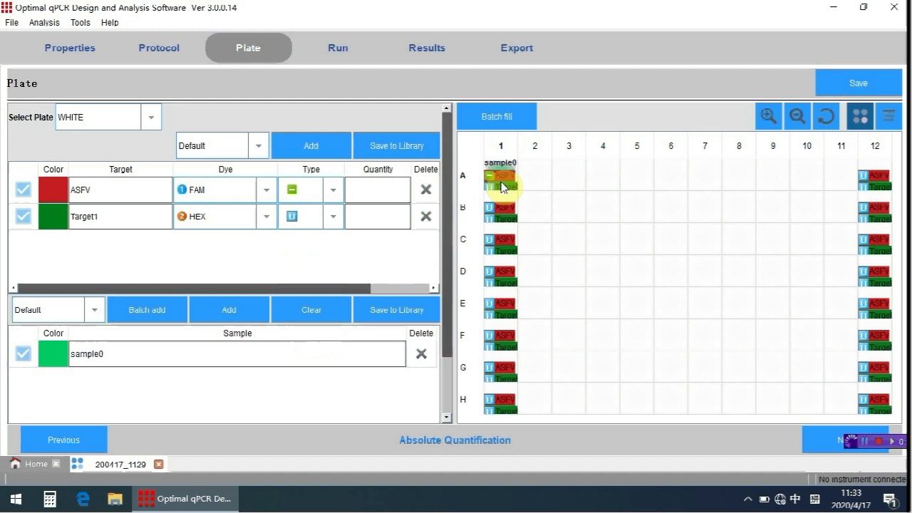
Set the ASFV target type of well H12 to positive control.
{"action": "left_click", "coordinate": [885, 405]}
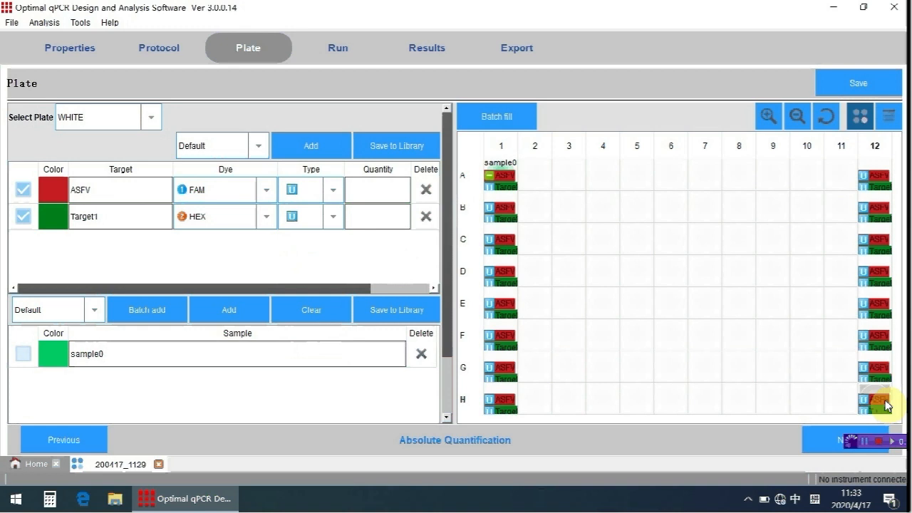
{"action": "left_click", "coordinate": [317, 193]}
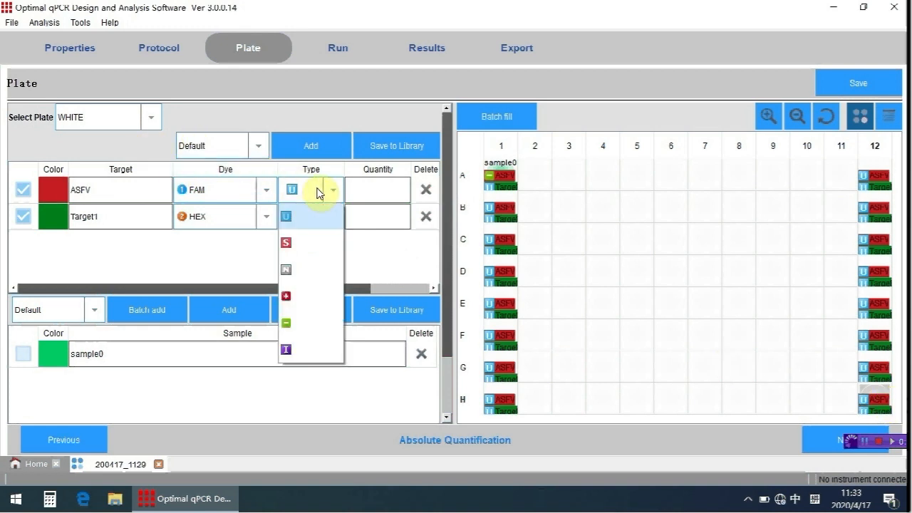
{"action": "left_click", "coordinate": [310, 296]}
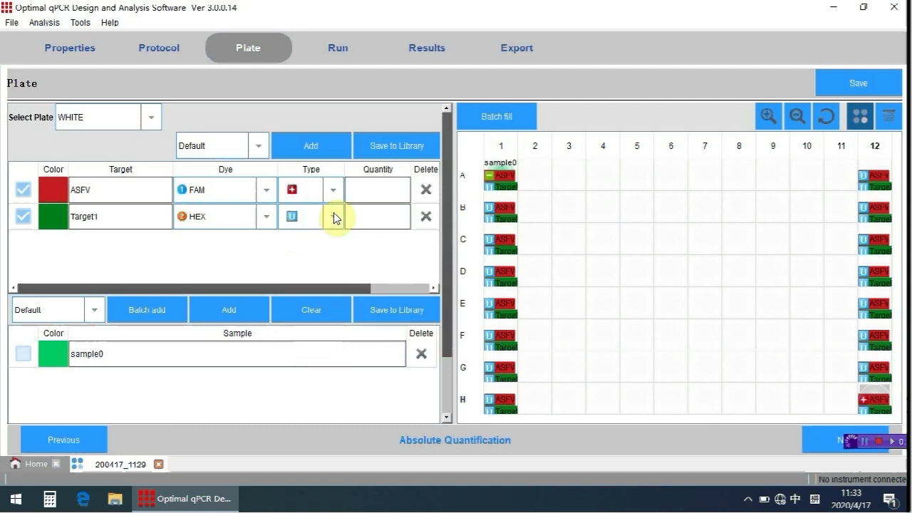
{"action": "left_click", "coordinate": [863, 397]}
Go on to the Run page and start saving the experiment, choosing the desktop as the save location.
{"action": "left_click", "coordinate": [815, 440]}
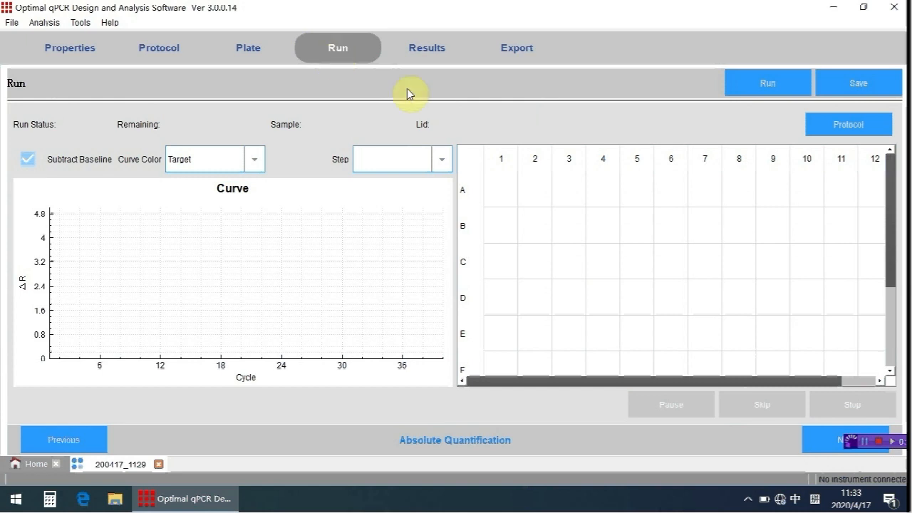
{"action": "left_click", "coordinate": [849, 93]}
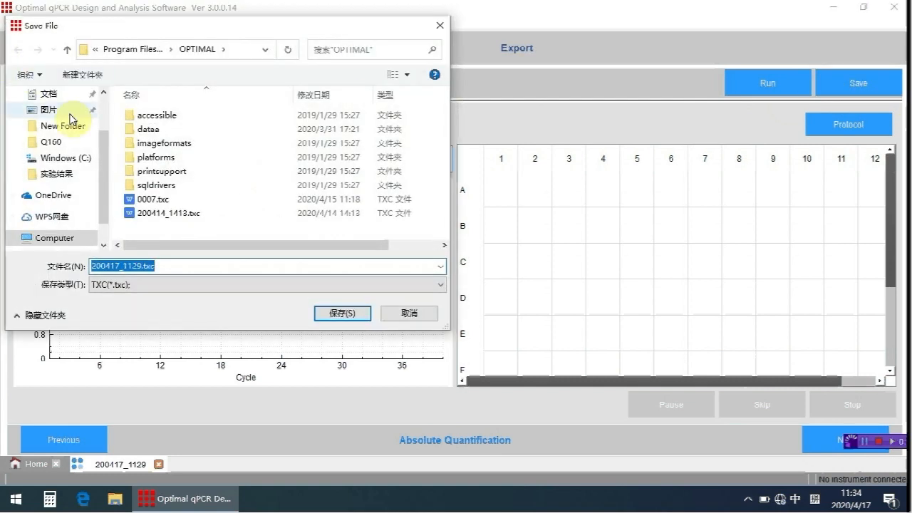
{"action": "left_click_drag", "start_coordinate": [100, 147], "coordinate": [101, 92]}
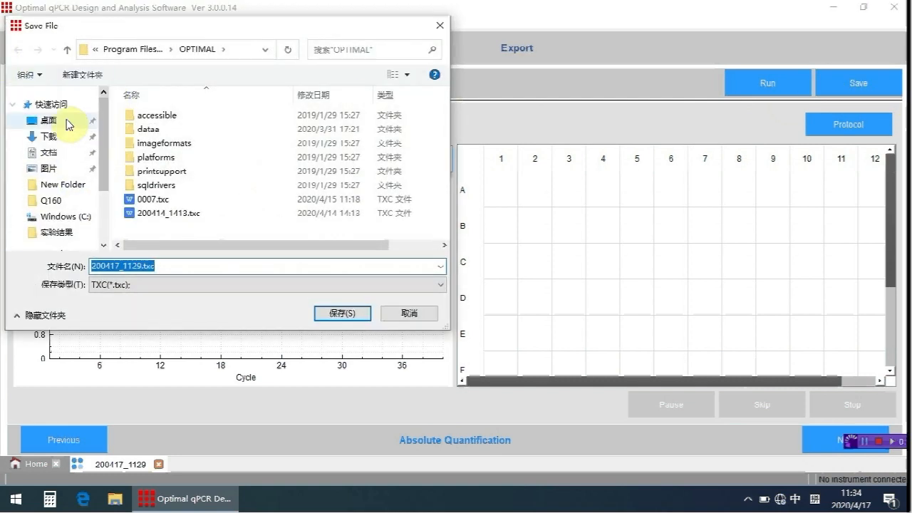
{"action": "left_click", "coordinate": [62, 124]}
Replace the file's base name with Template1, keeping the .txc extension, and save it.
{"action": "double_click", "coordinate": [121, 267]}
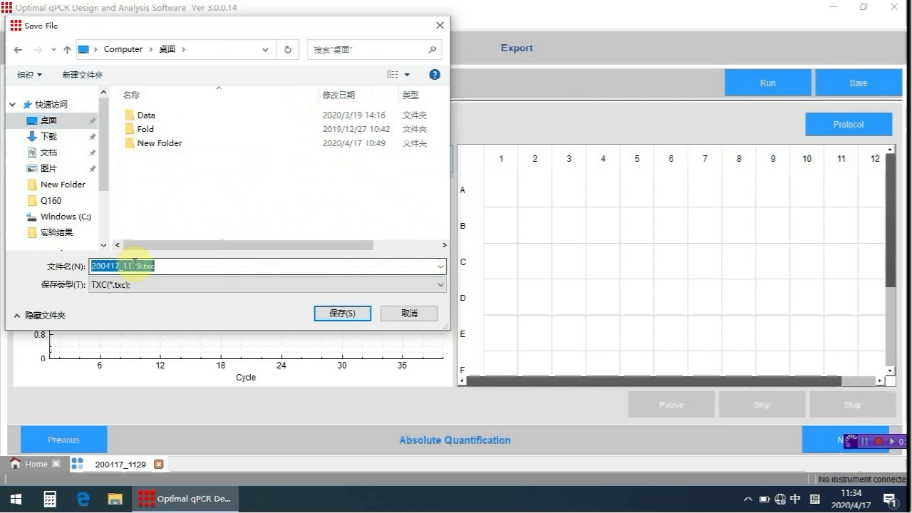
{"action": "left_click", "coordinate": [140, 267]}
{"action": "left_click_drag", "start_coordinate": [141, 267], "coordinate": [71, 268]}
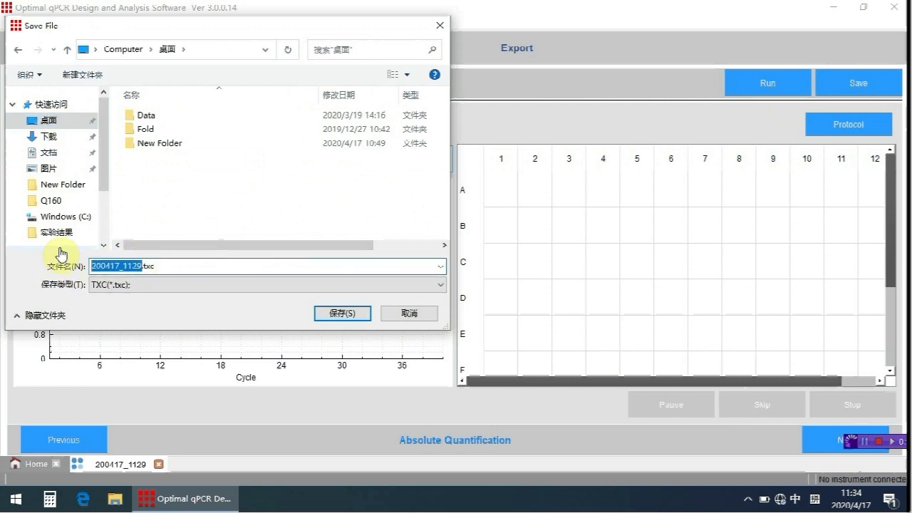
{"action": "type", "text": "Templa"}
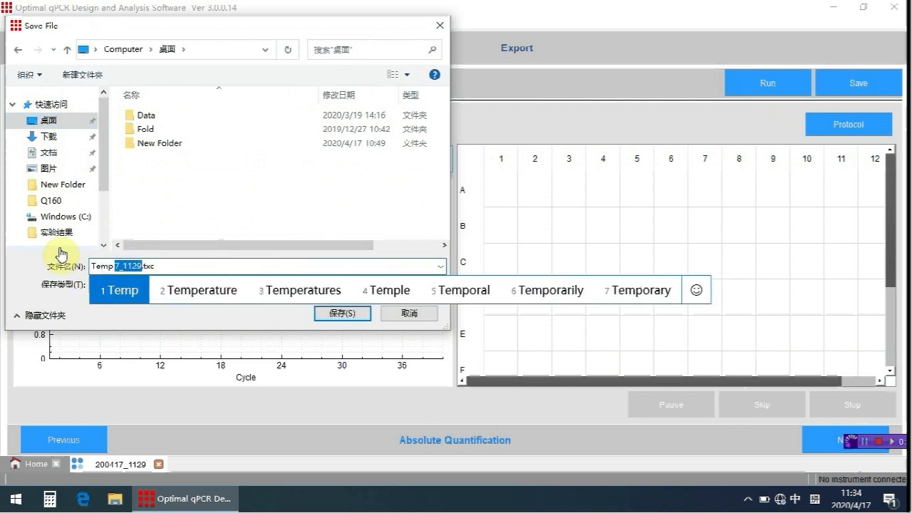
{"action": "type", "text": "te"}
{"action": "key", "text": "space"}
{"action": "type", "text": "1"}
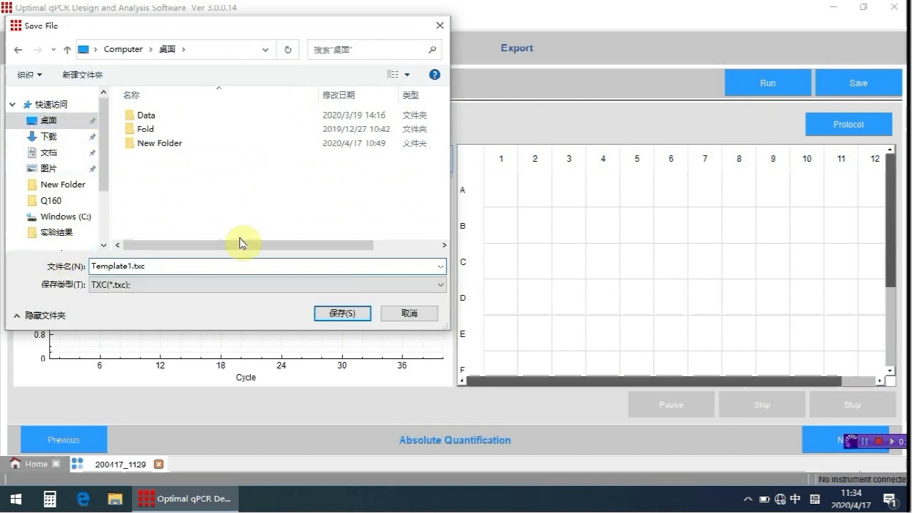
{"action": "left_click", "coordinate": [325, 316]}
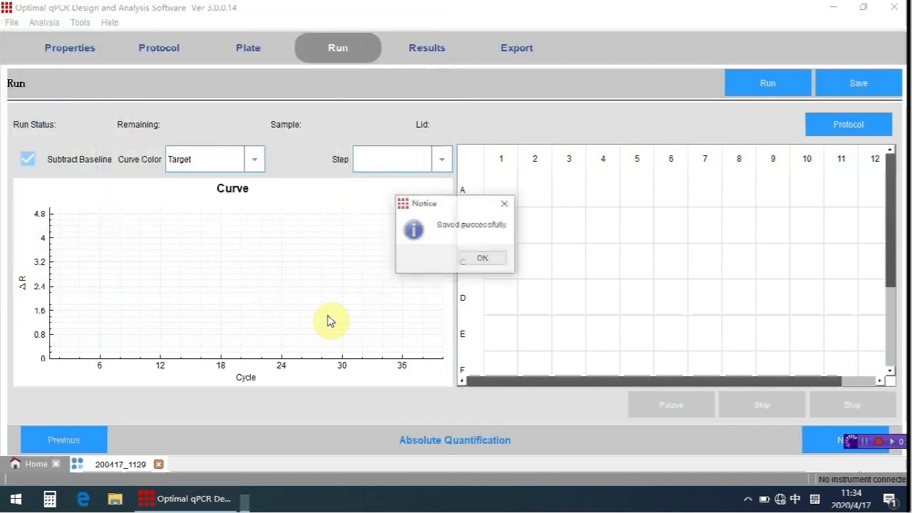
{"action": "left_click", "coordinate": [481, 259]}
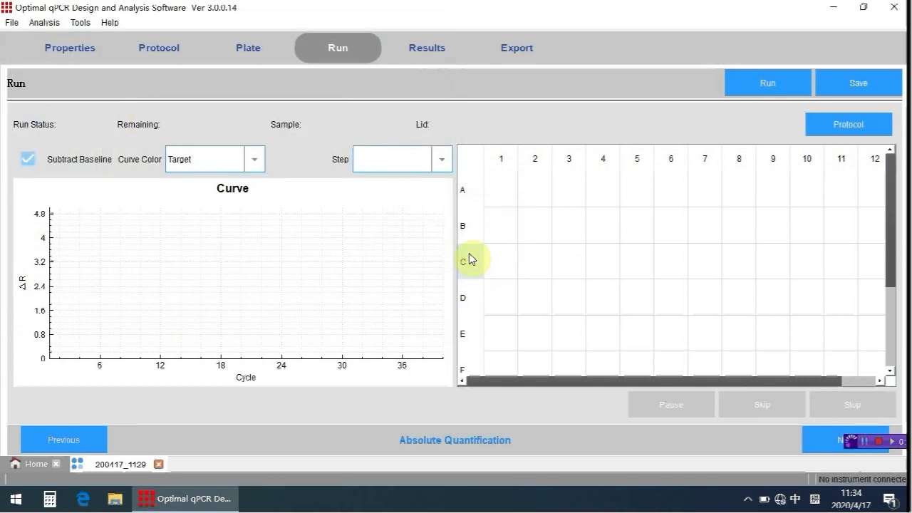
Close the qPCR software and relaunch it from the desktop.
{"action": "left_click", "coordinate": [895, 8]}
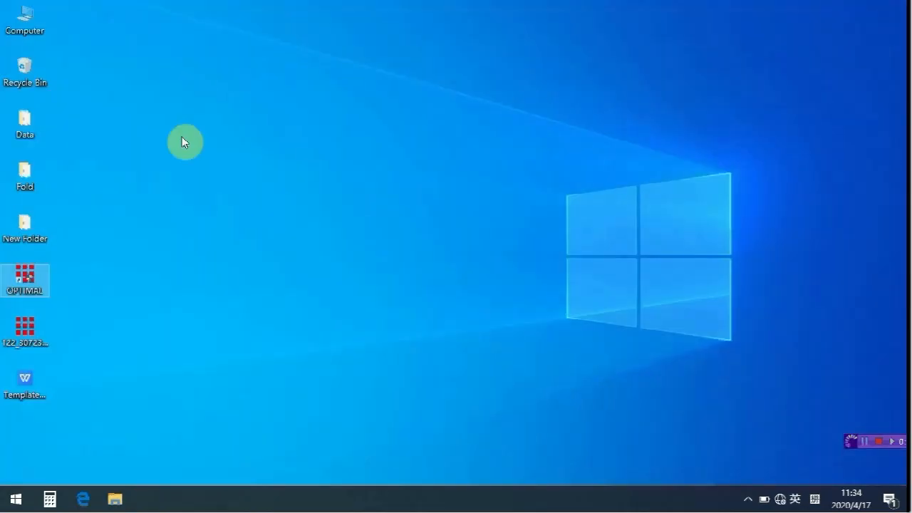
{"action": "double_click", "coordinate": [15, 270]}
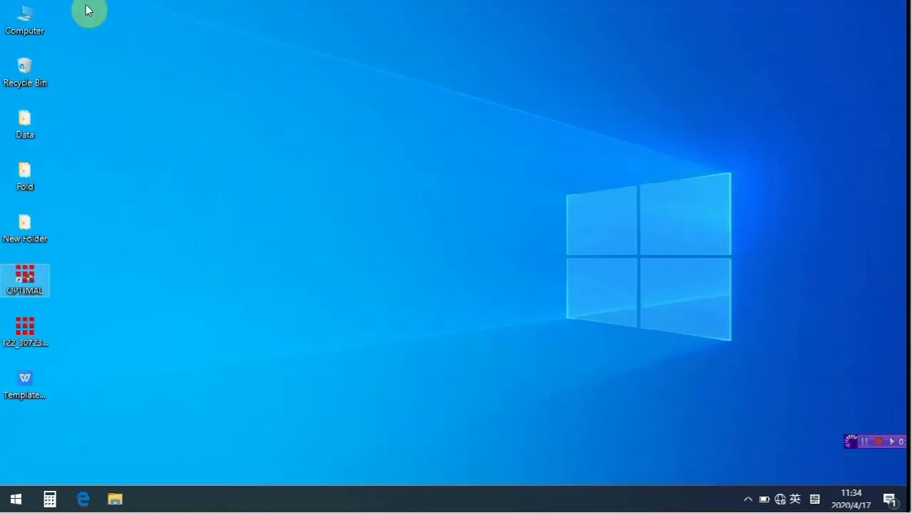
{"action": "left_click", "coordinate": [346, 328]}
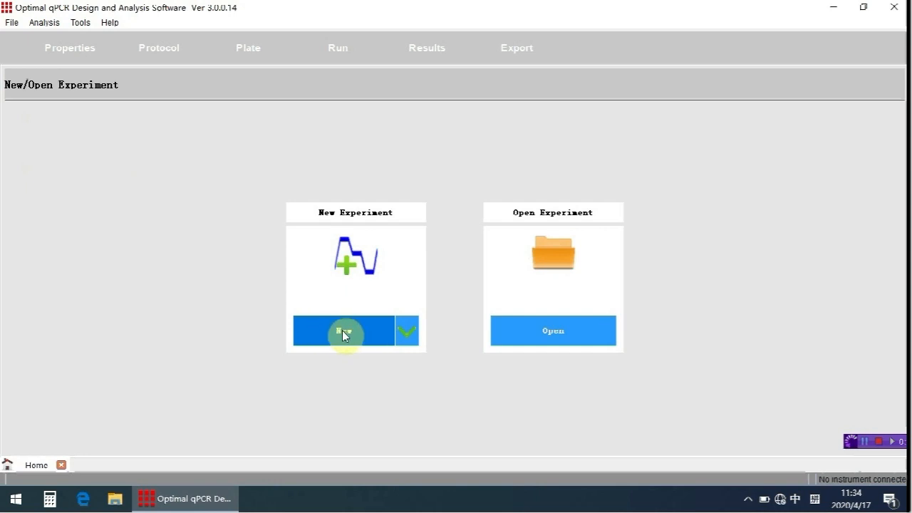
Create a new experiment from the Template1 template file stored on the desktop.
{"action": "left_click", "coordinate": [408, 338]}
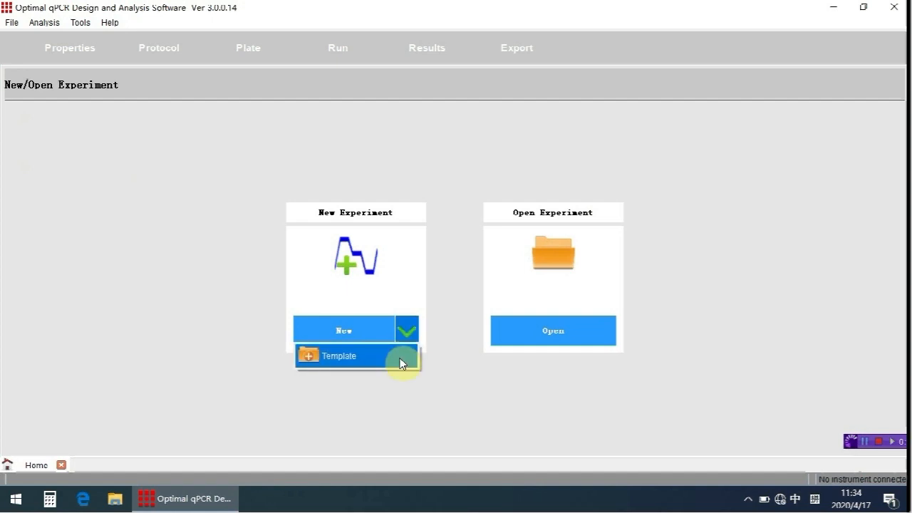
{"action": "left_click", "coordinate": [401, 359]}
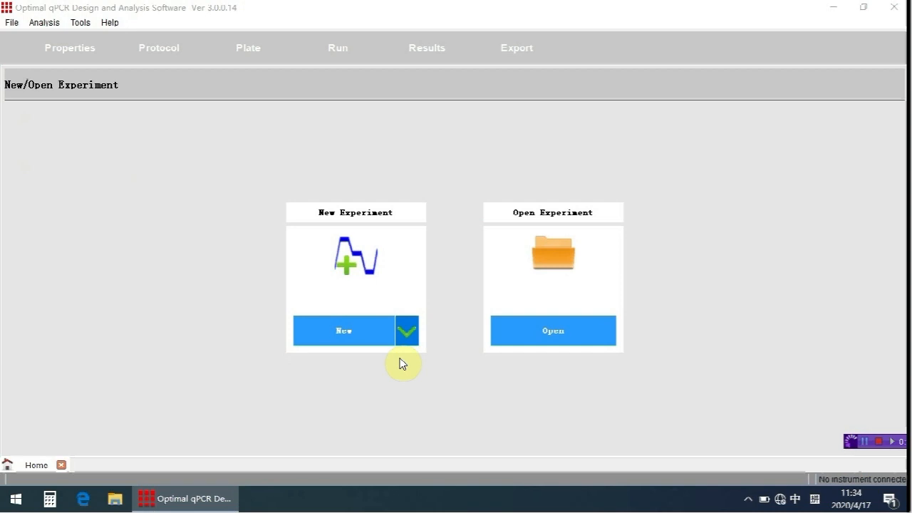
{"action": "scroll", "coordinate": [105, 158], "scroll_direction": "up", "scroll_amount": 3}
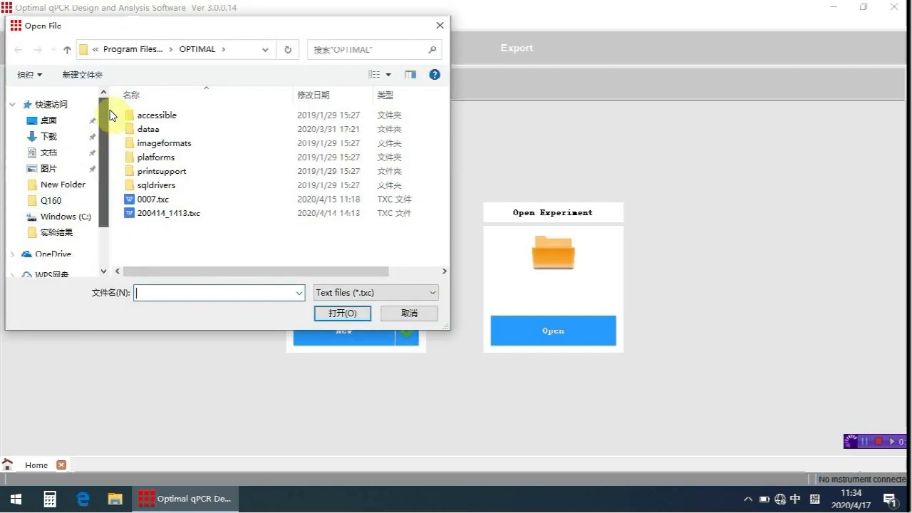
{"action": "left_click", "coordinate": [57, 121]}
{"action": "double_click", "coordinate": [151, 160]}
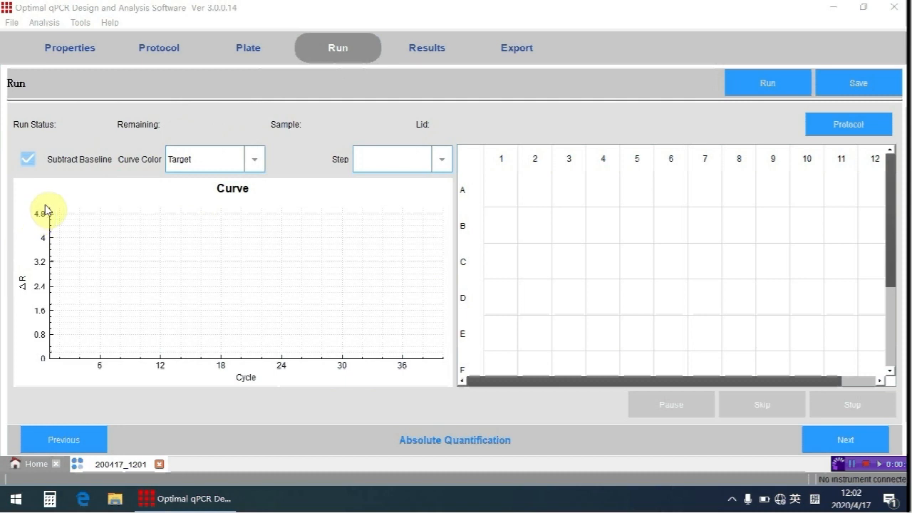
Return to the home page and open the existing experiment file 122_30723.zsj from the desktop.
{"action": "left_click", "coordinate": [17, 465]}
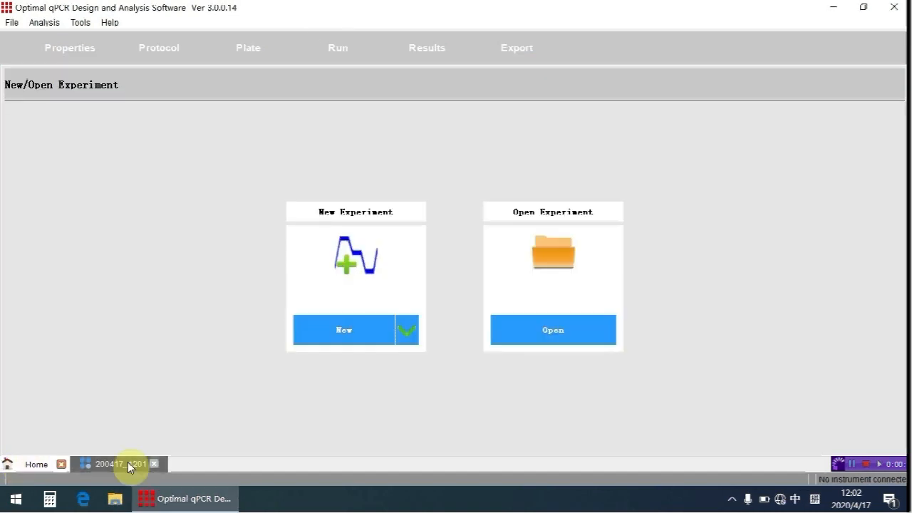
{"action": "left_click", "coordinate": [506, 341]}
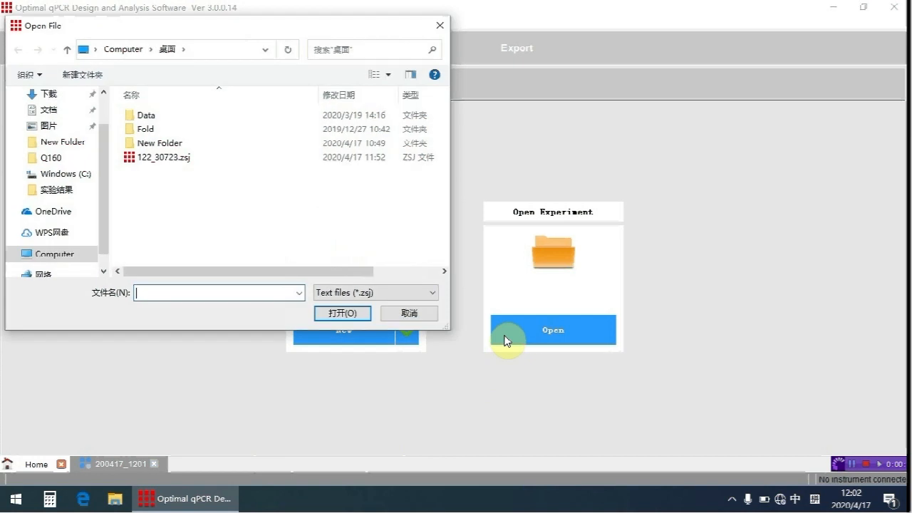
{"action": "double_click", "coordinate": [165, 160]}
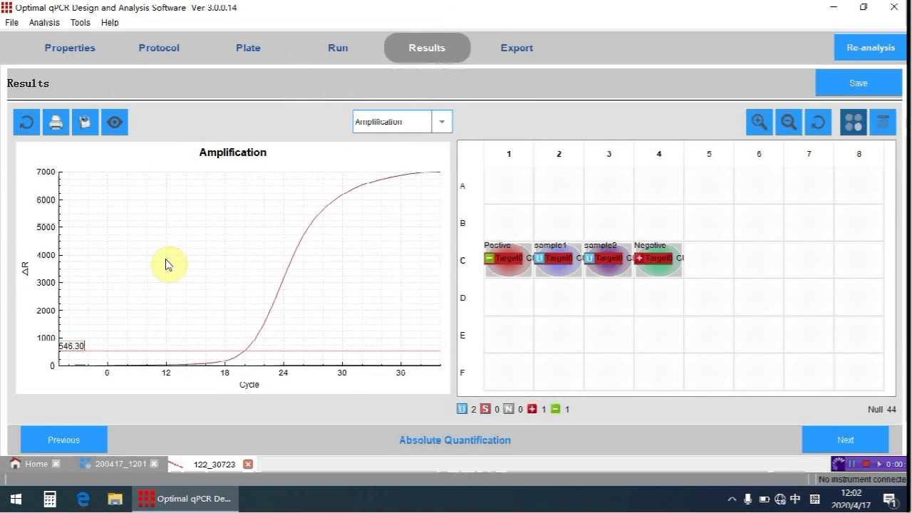
Try zooming the amplification plot, restore its full view and change the curve colouring in its display settings.
{"action": "scroll", "coordinate": [165, 264], "scroll_direction": "down", "scroll_amount": 4}
{"action": "scroll", "coordinate": [165, 264], "scroll_direction": "up", "scroll_amount": 2}
{"action": "scroll", "coordinate": [165, 264], "scroll_direction": "up", "scroll_amount": 3}
{"action": "scroll", "coordinate": [165, 264], "scroll_direction": "down", "scroll_amount": 3}
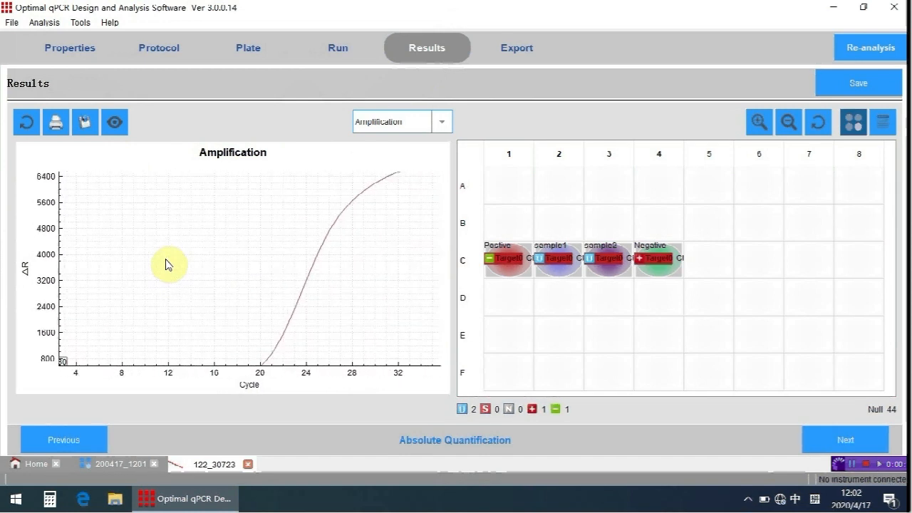
{"action": "left_click", "coordinate": [29, 125]}
{"action": "left_click", "coordinate": [114, 124]}
{"action": "left_click", "coordinate": [391, 140]}
{"action": "left_click", "coordinate": [393, 196]}
{"action": "left_click", "coordinate": [489, 136]}
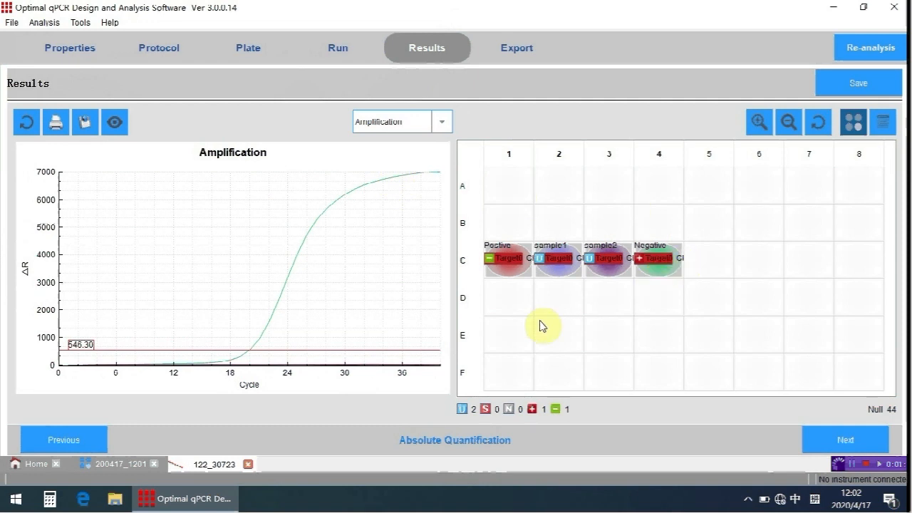
Lower the threshold line on the amplification plot to about 304 and save the experiment.
{"action": "left_click", "coordinate": [390, 351]}
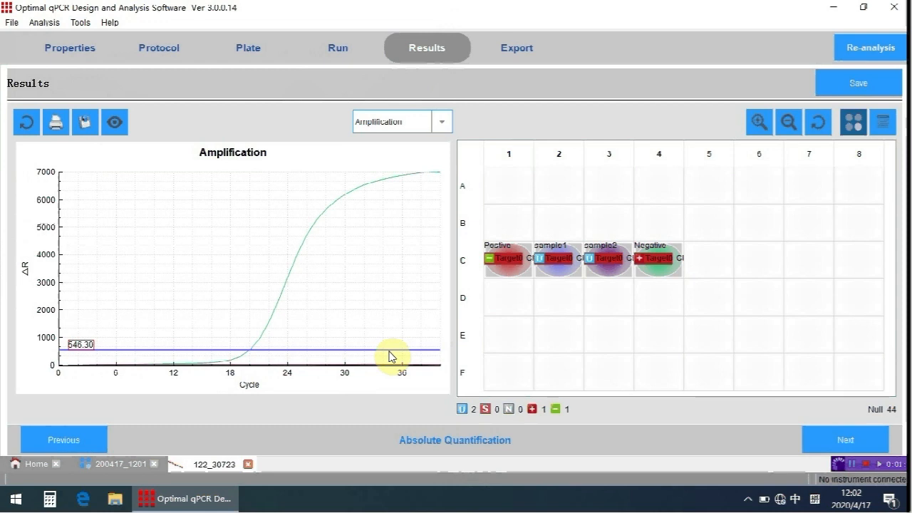
{"action": "mouse_move", "coordinate": [390, 356]}
{"action": "left_mouse_down"}
{"action": "mouse_move", "coordinate": [391, 342]}
{"action": "mouse_move", "coordinate": [390, 362]}
{"action": "left_mouse_up"}
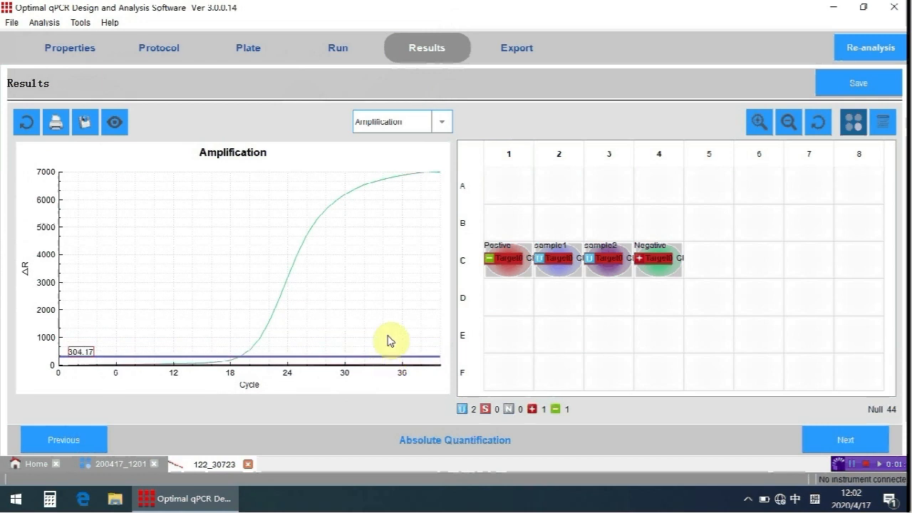
{"action": "left_click", "coordinate": [390, 341]}
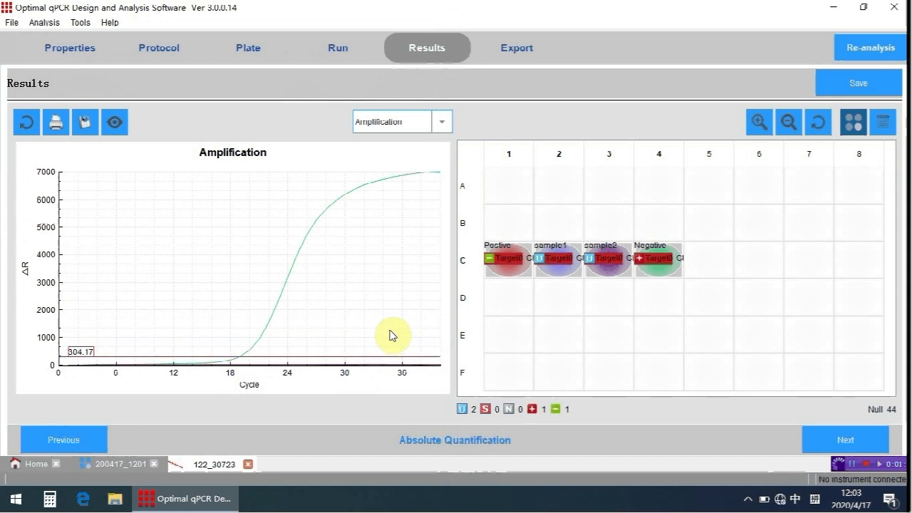
{"action": "left_click", "coordinate": [847, 80]}
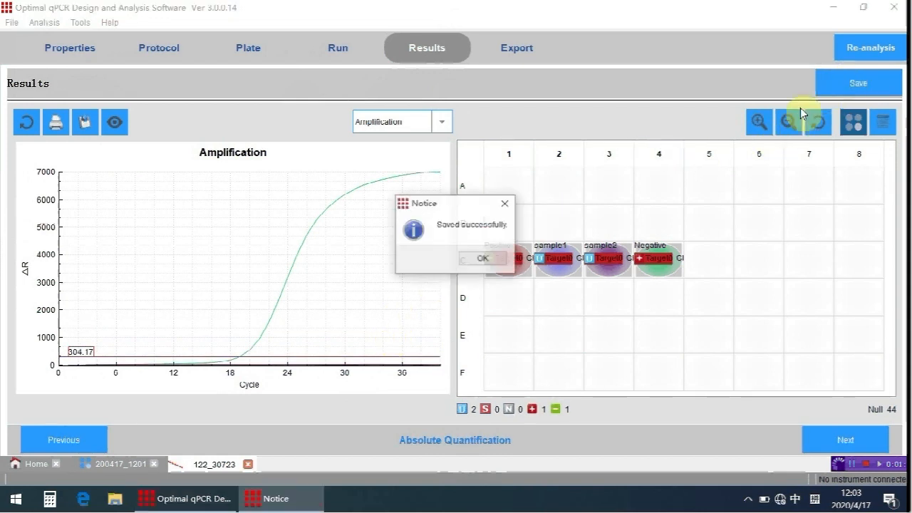
{"action": "left_click", "coordinate": [479, 261]}
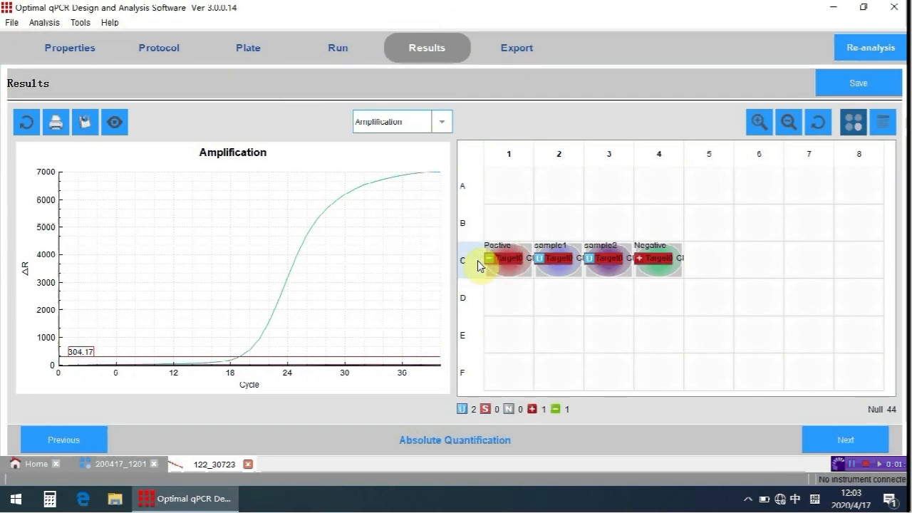
Open the export settings, review the available file types and enable negative and positive analysis based on Ct value.
{"action": "left_click", "coordinate": [515, 56]}
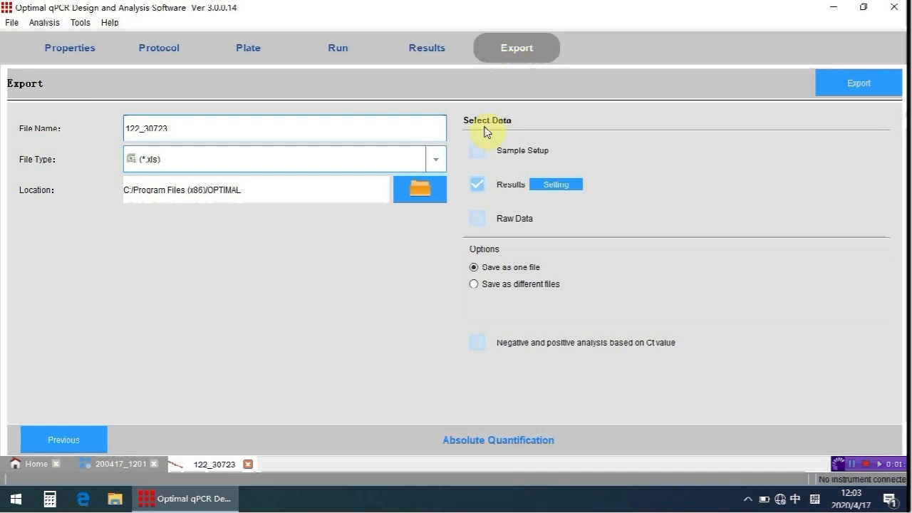
{"action": "left_click", "coordinate": [441, 161]}
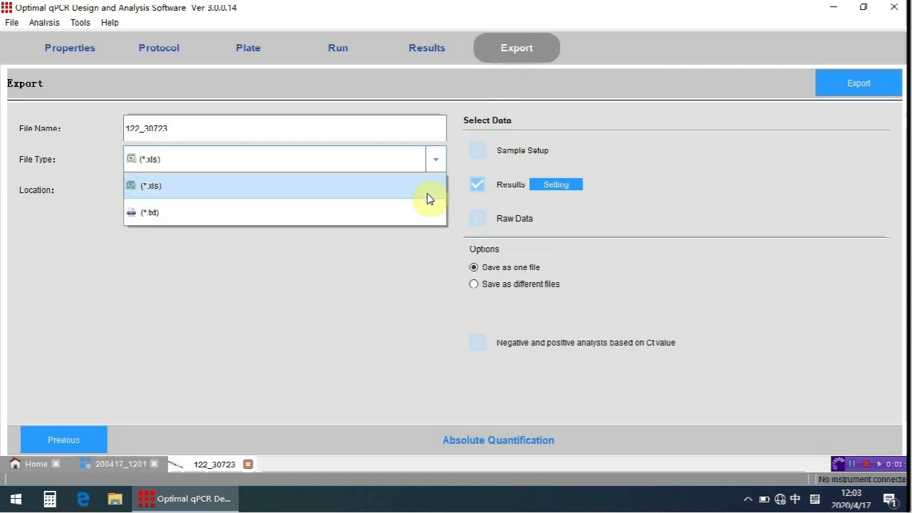
{"action": "left_click", "coordinate": [456, 197]}
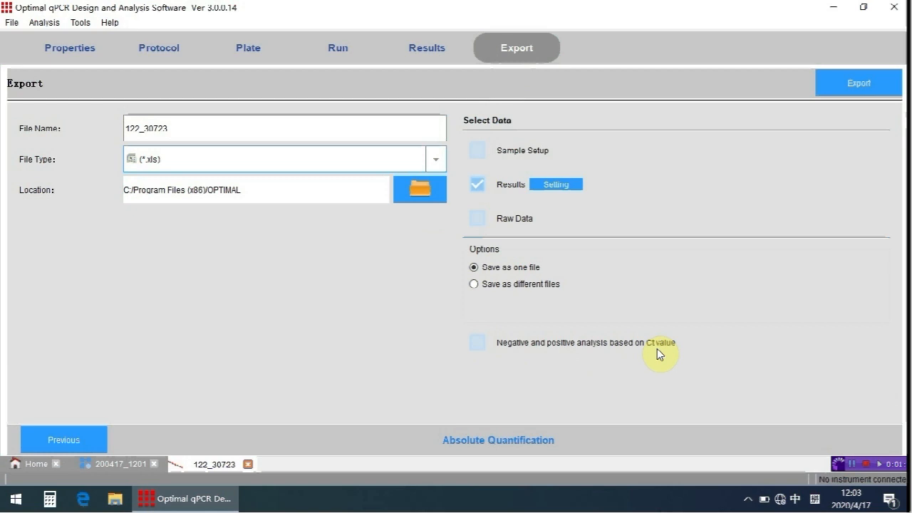
{"action": "left_click", "coordinate": [480, 348]}
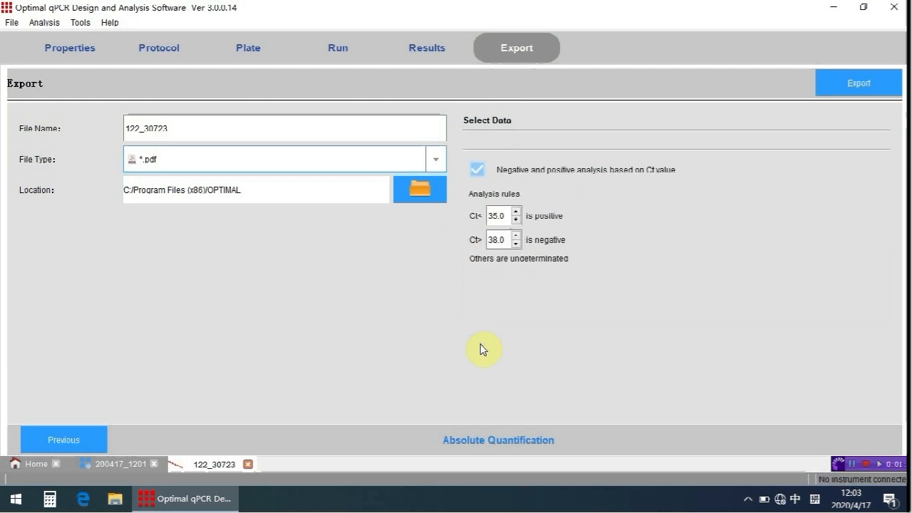
{"action": "left_click", "coordinate": [433, 163]}
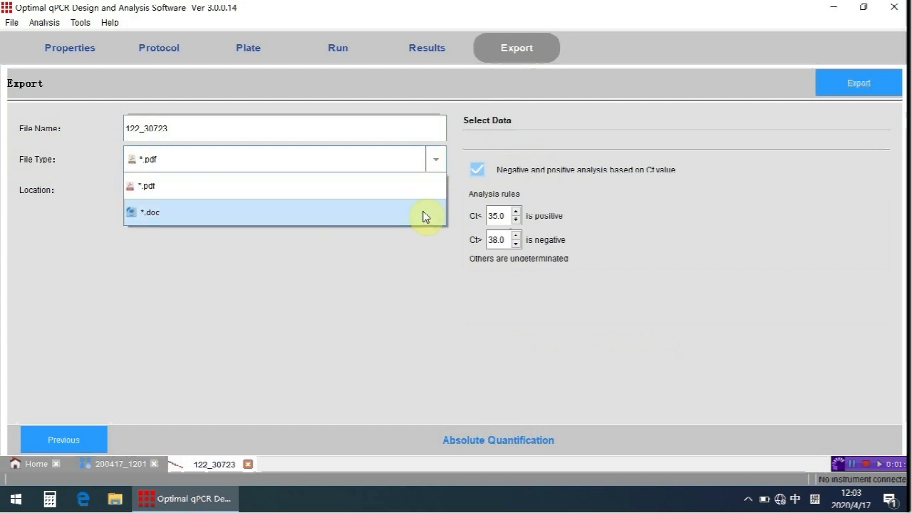
{"action": "left_click", "coordinate": [425, 251]}
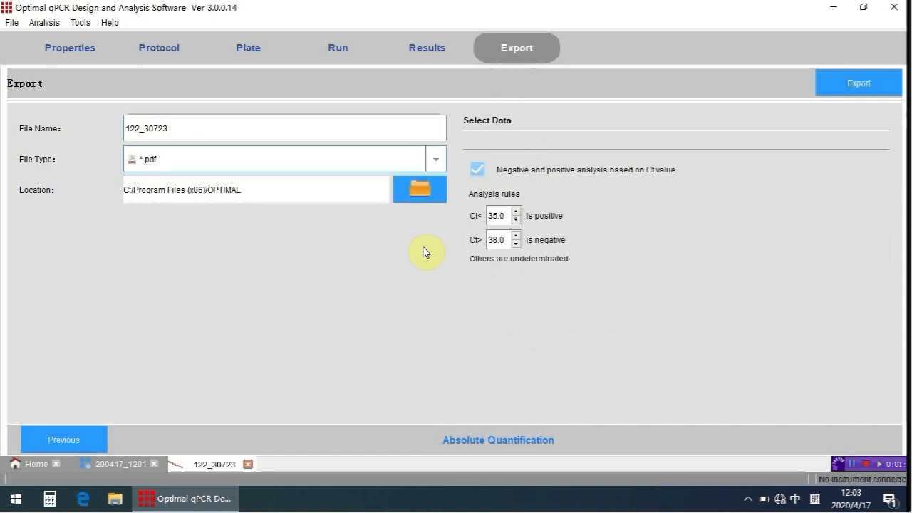